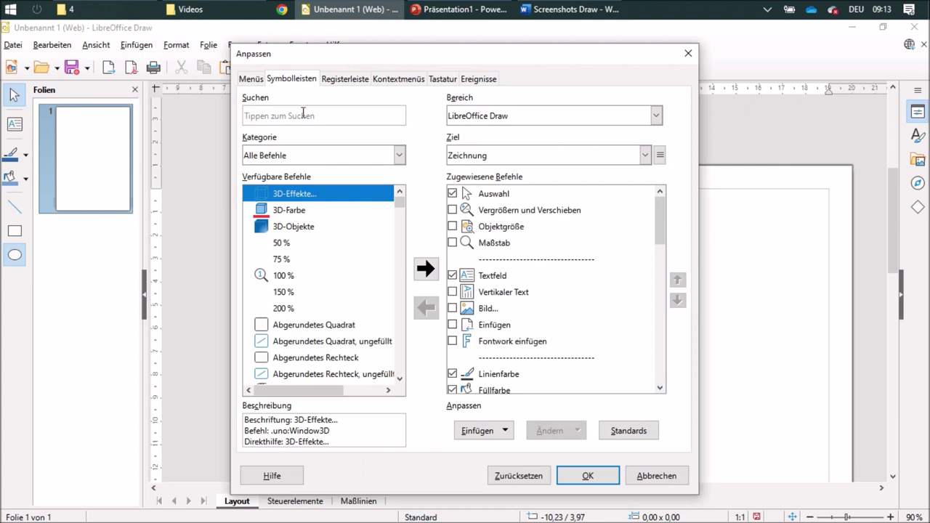
- Add the "Polygon, gefüllt" command to the Zeichnung toolbar directly after Ellipse and apply the customization
left_click(303, 115)
type("poly")
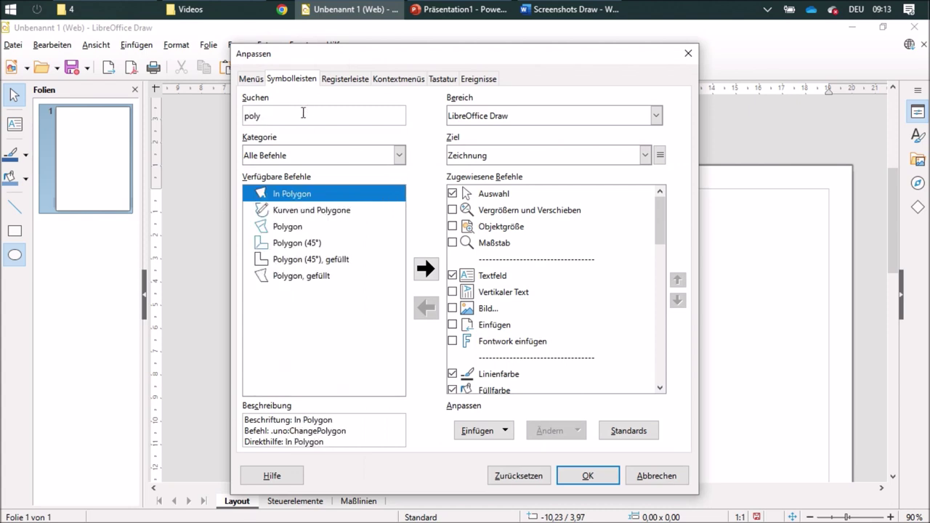
left_click(307, 277)
scroll(661, 276, "down", 5)
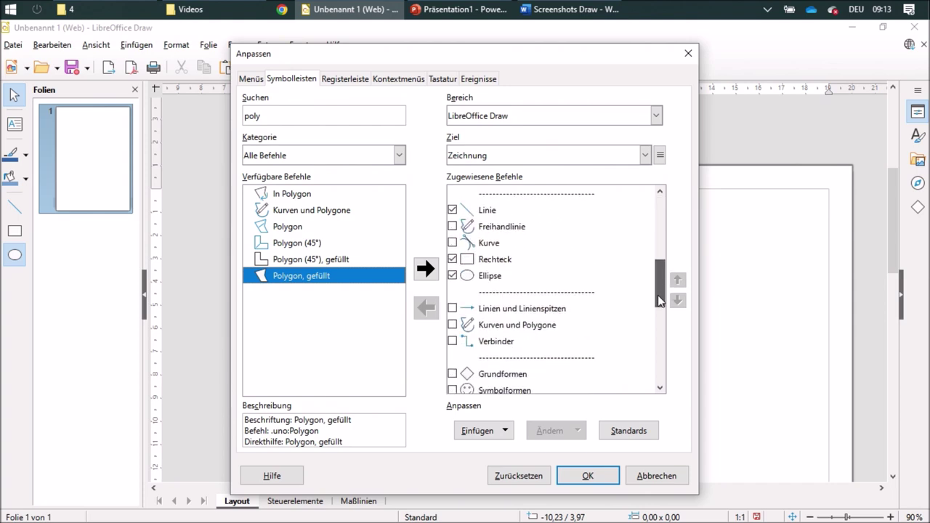
left_click(497, 277)
left_click(426, 269)
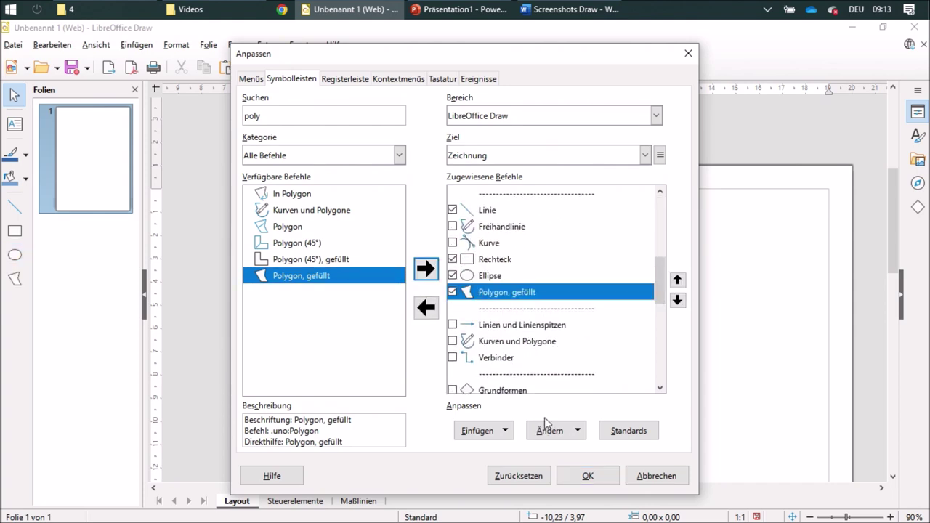
left_click(587, 475)
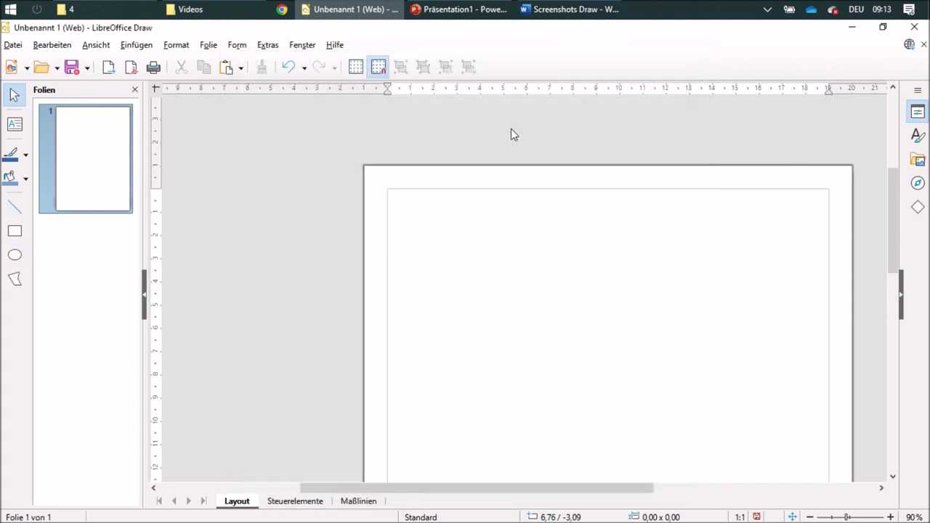
- Customize the Standard toolbar by adding "Weiter nach hinten" and "Weiter nach vorn" after the Verlassen command
right_click(465, 68)
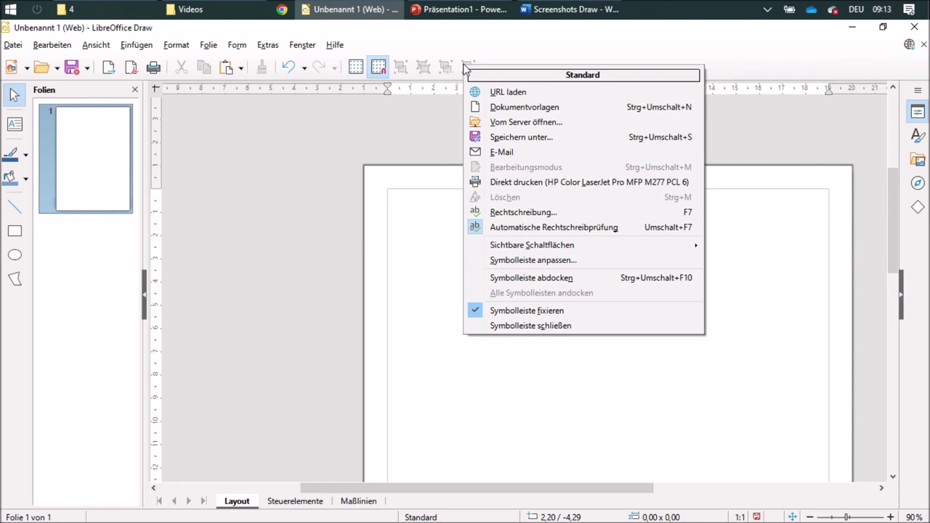
left_click(508, 268)
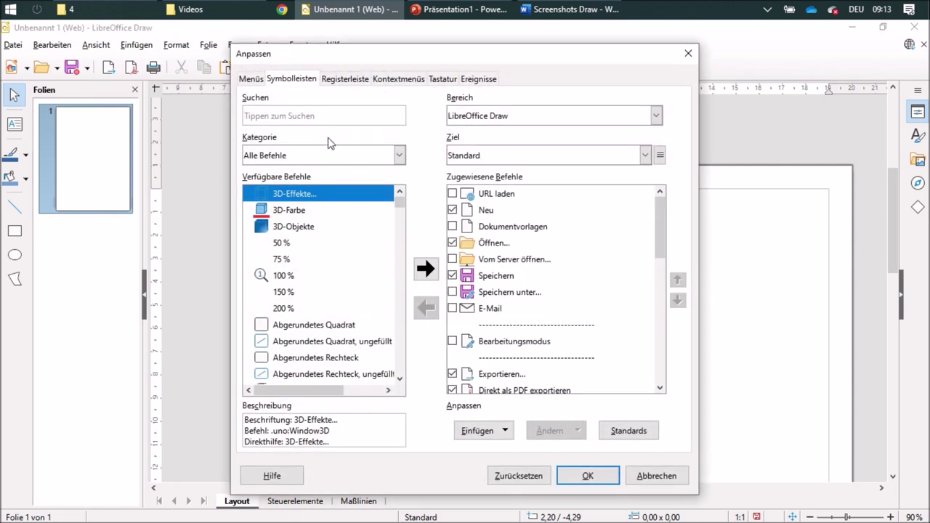
left_click(275, 116)
type("weiter")
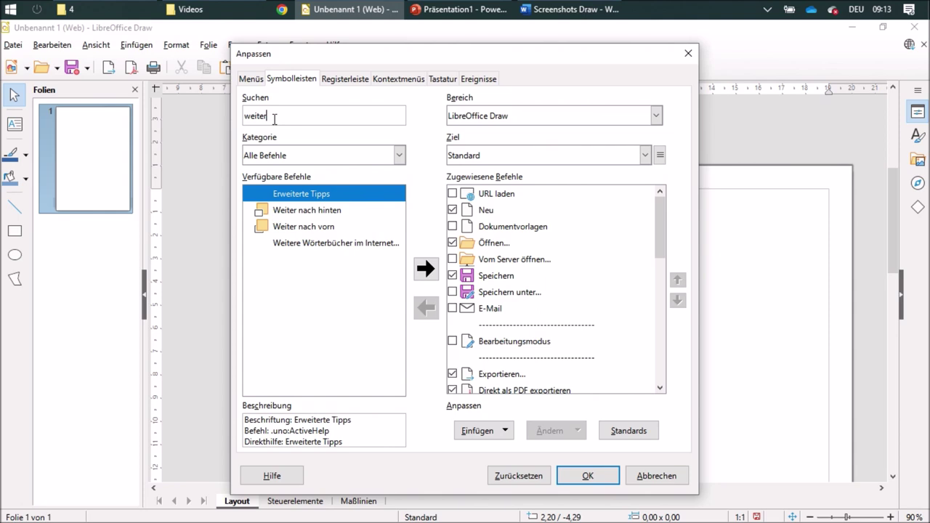
left_click(336, 216)
left_click_drag(656, 231, 671, 370)
left_click(496, 375)
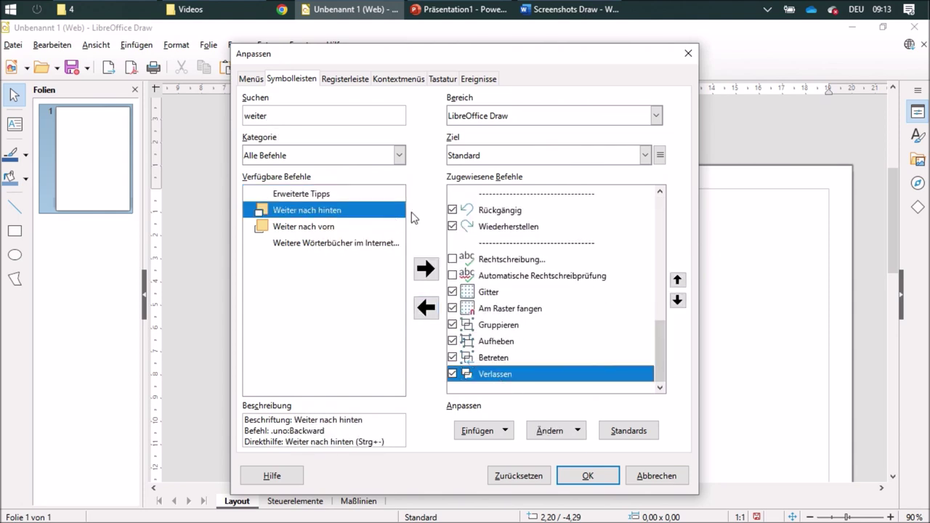
left_click(425, 269)
left_click(303, 227)
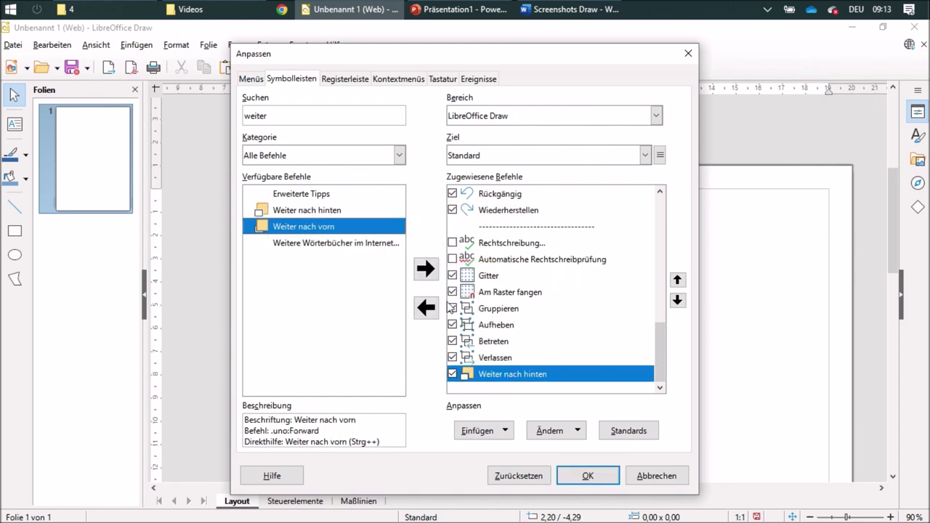
left_click(426, 268)
- Add "Ganz nach hinten" and "Ganz nach vorn" to the end of the Standard toolbar and apply the customization
double_click(285, 118)
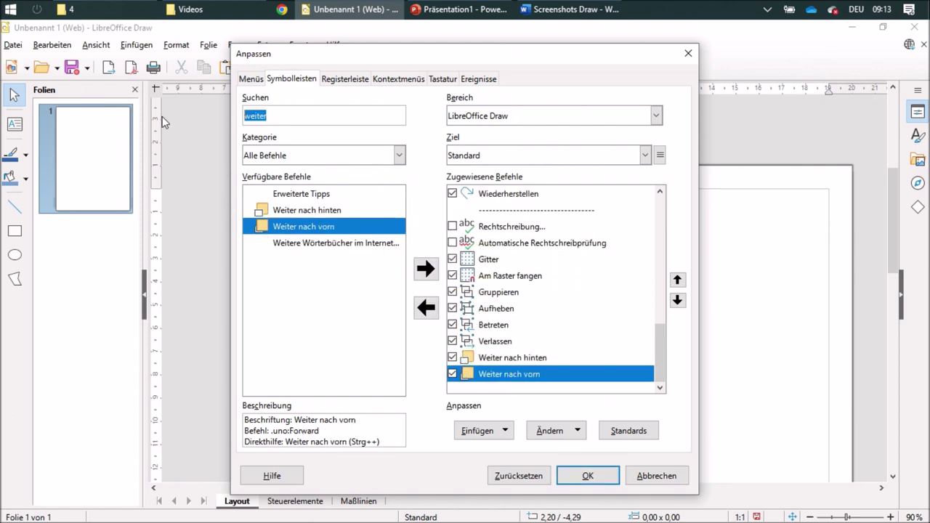
type("ganz")
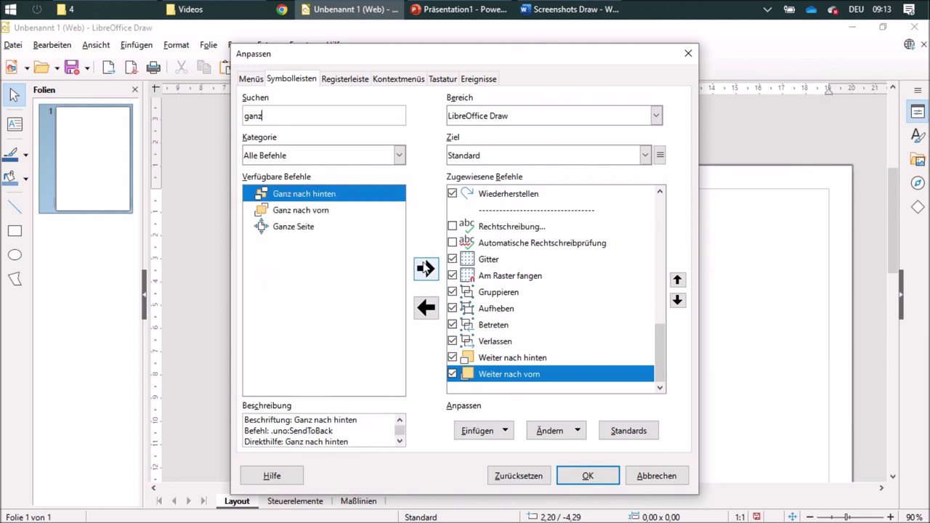
left_click(426, 269)
left_click(356, 210)
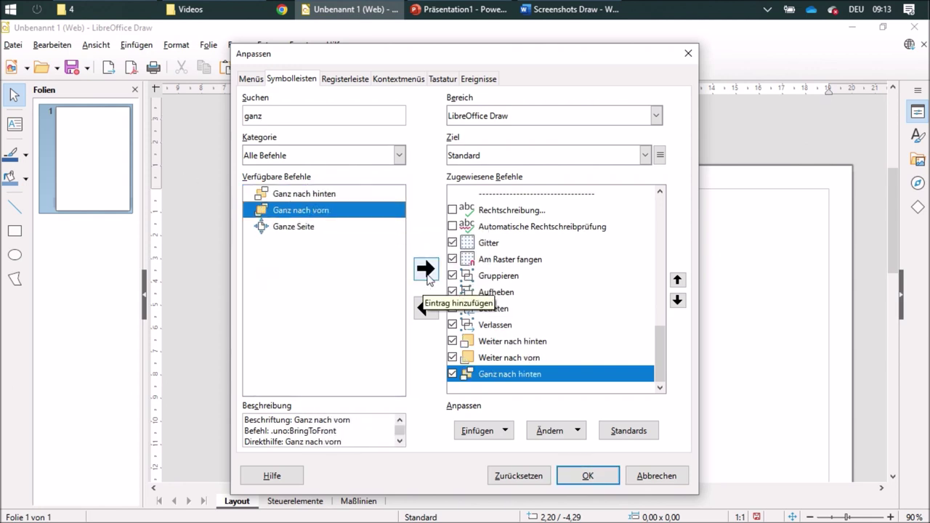
left_click(426, 269)
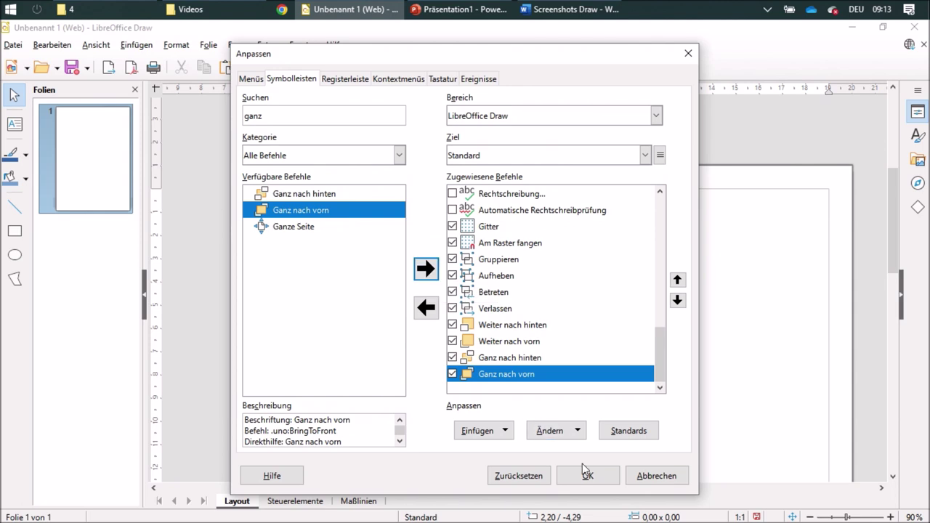
left_click(605, 479)
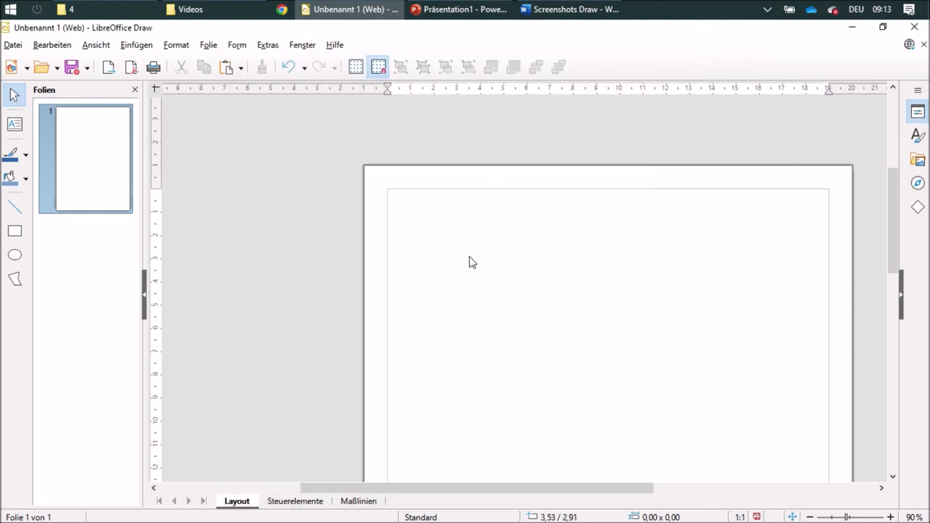
- Display the grid and draw a 1.00 × 1.00 square with its upper-left corner at 2.00 / 3.00
left_click(356, 67)
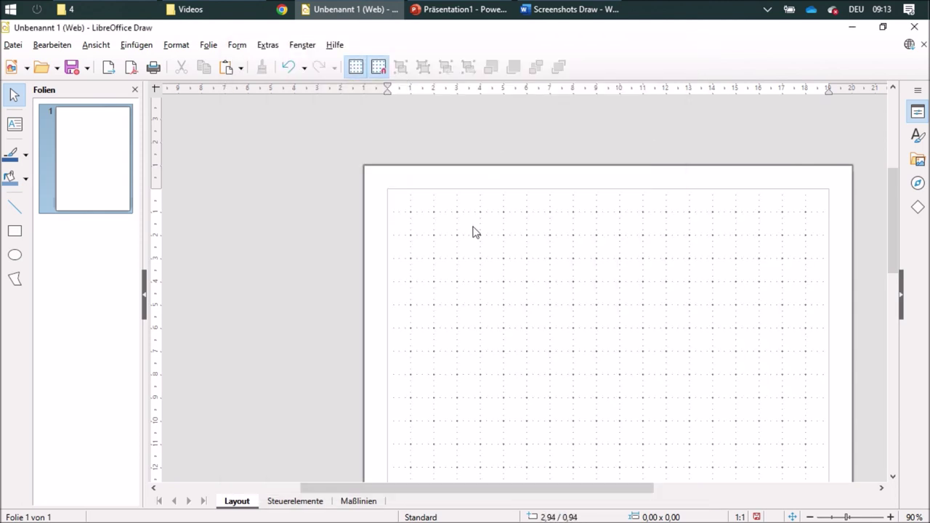
left_click(15, 232)
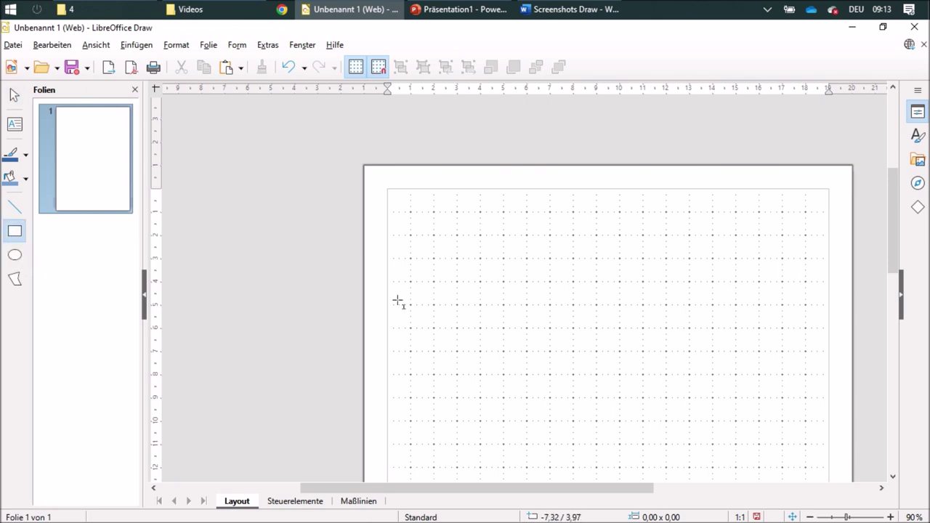
left_click_drag(433, 262, 457, 282)
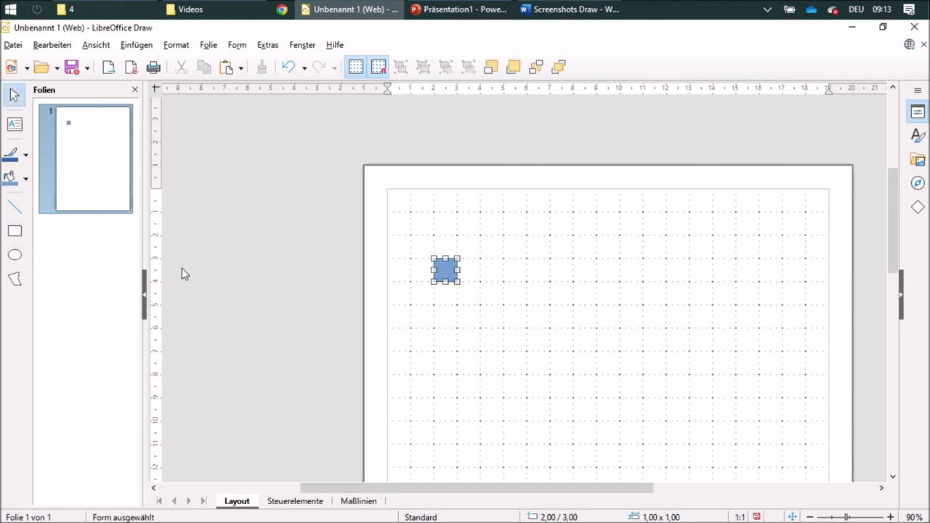
- Give the square a black outline and a Dunkelgrau 1 fill, then deselect it
left_click(26, 155)
left_click(39, 167)
left_click(25, 178)
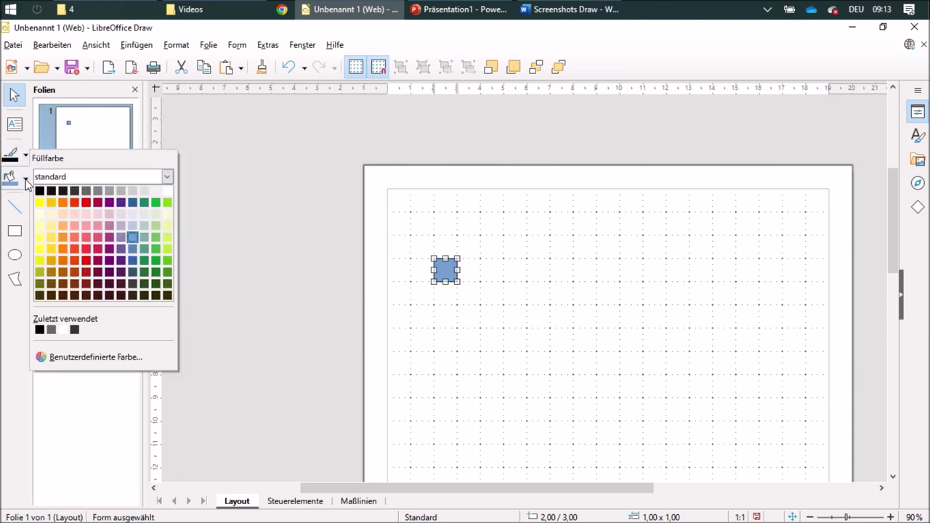
left_click(82, 191)
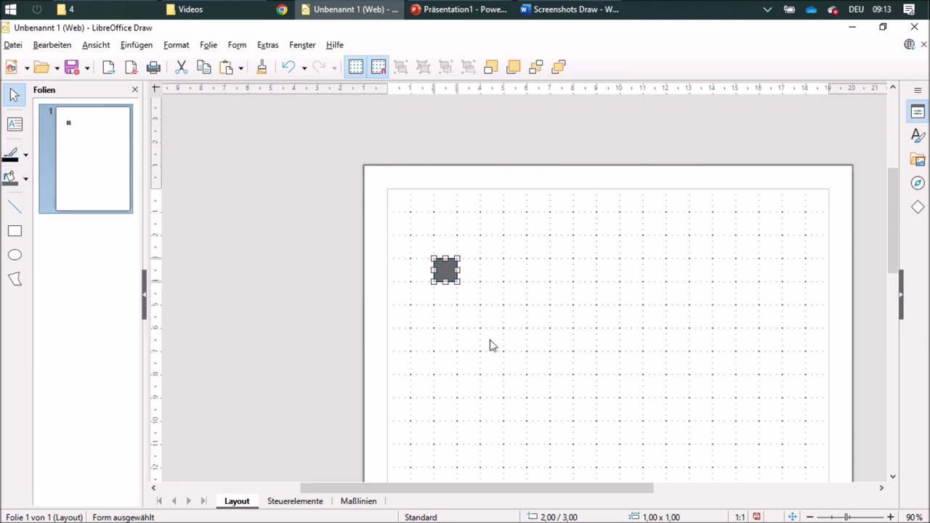
left_click(487, 326)
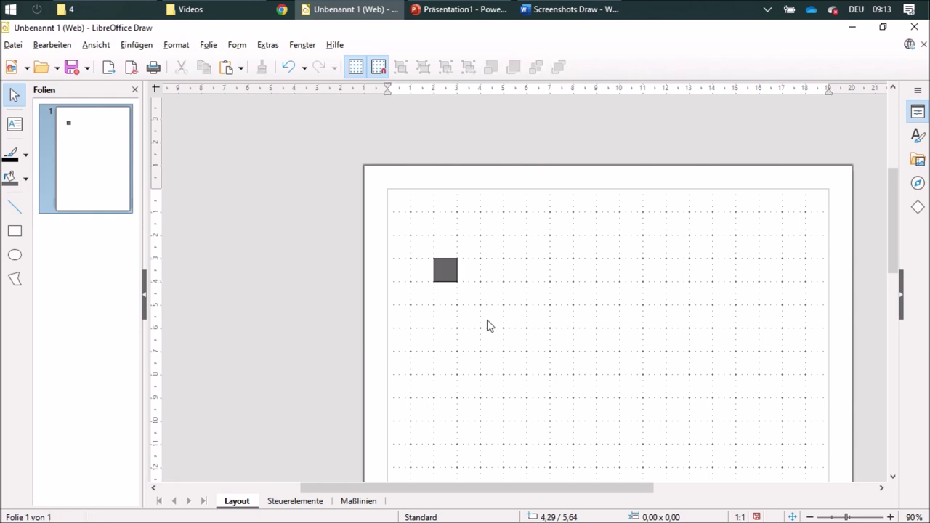
- Draw a filled four-point polygon as the cube's right side face, offset 0.50 right and 0.50 up from the square's right edge
scroll(487, 326, "up", 2, "ctrl")
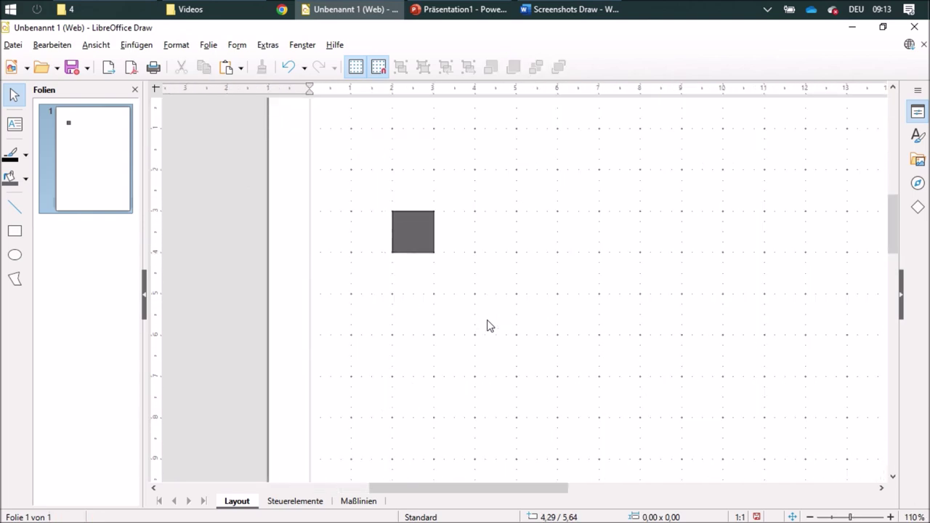
scroll(487, 325, "up", 1, "ctrl")
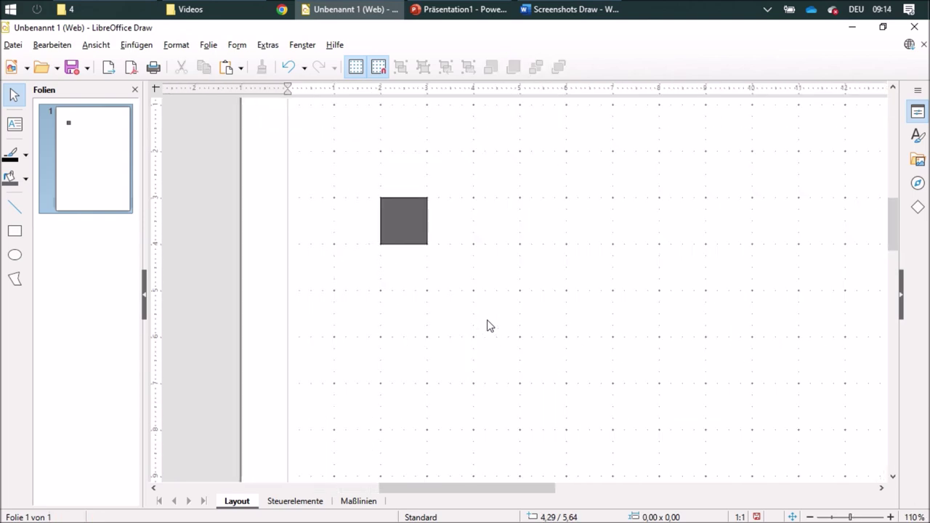
left_click(14, 281)
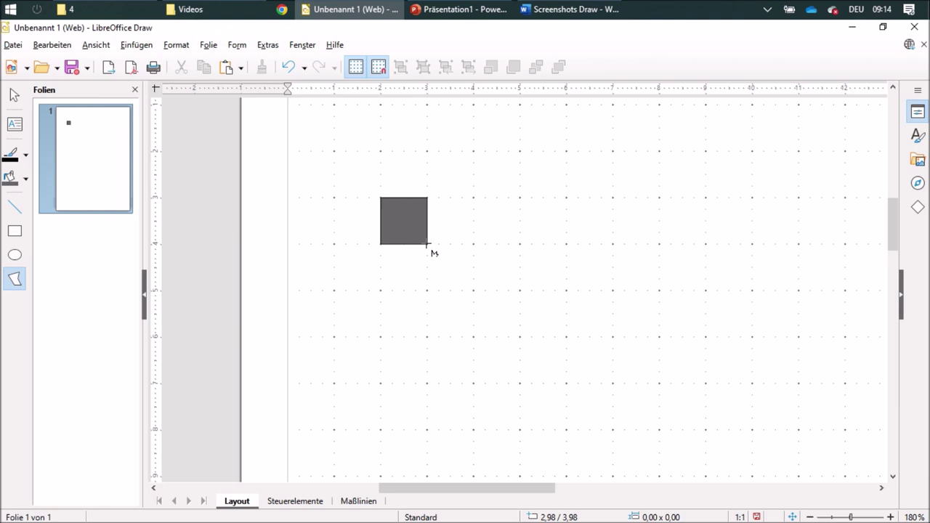
left_click(427, 245)
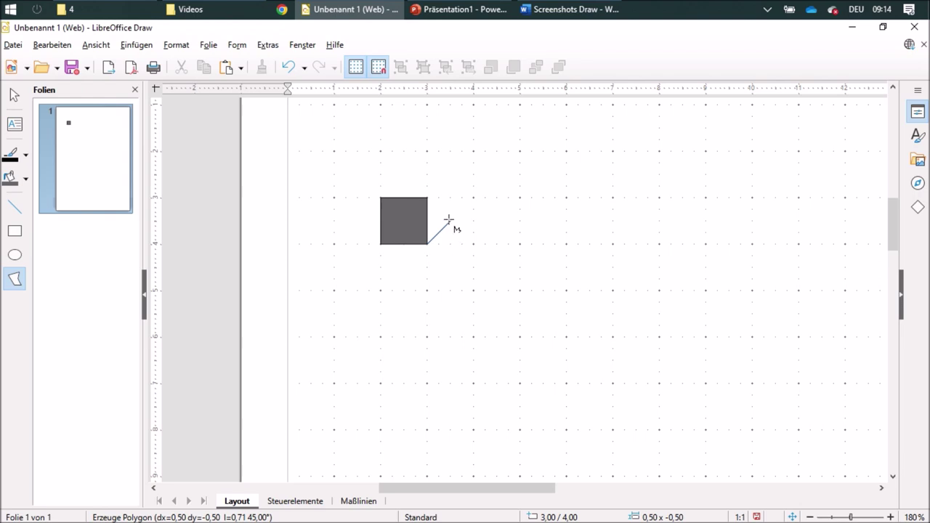
left_click(451, 220)
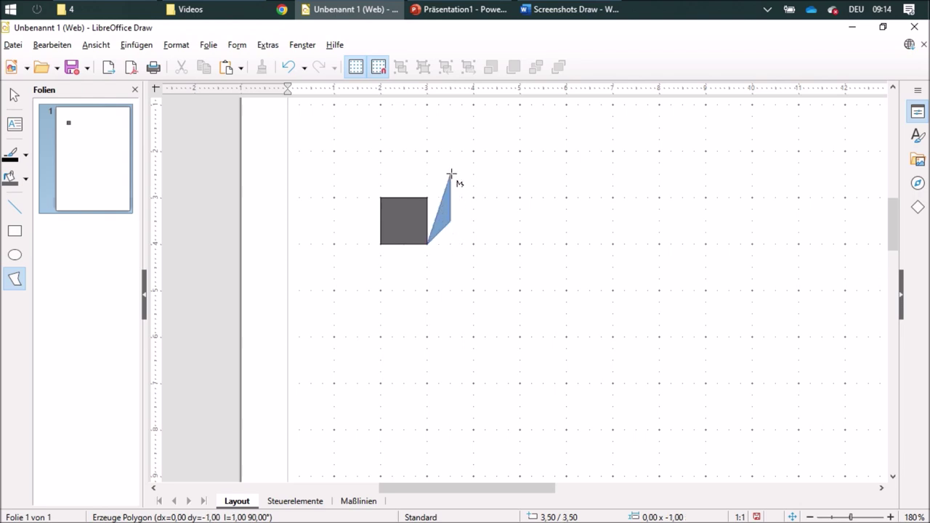
left_click(451, 175)
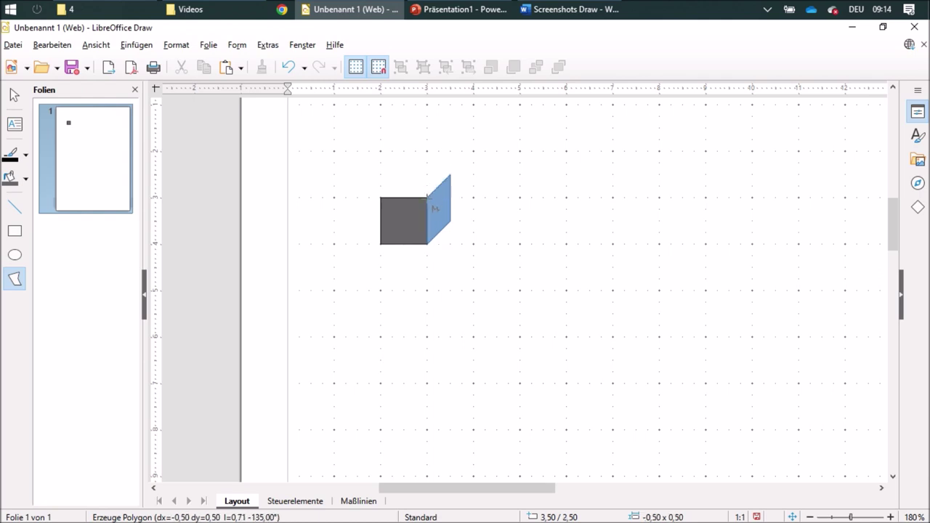
left_click(427, 198)
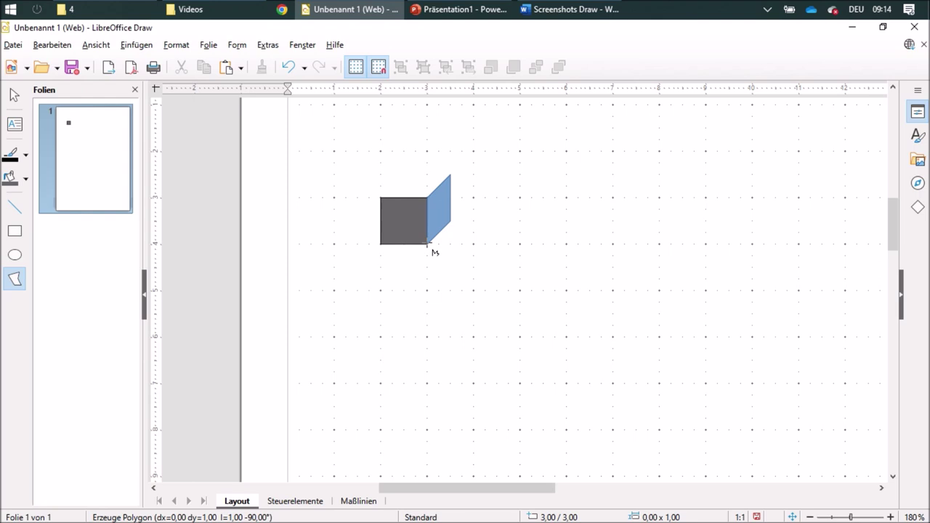
double_click(427, 244)
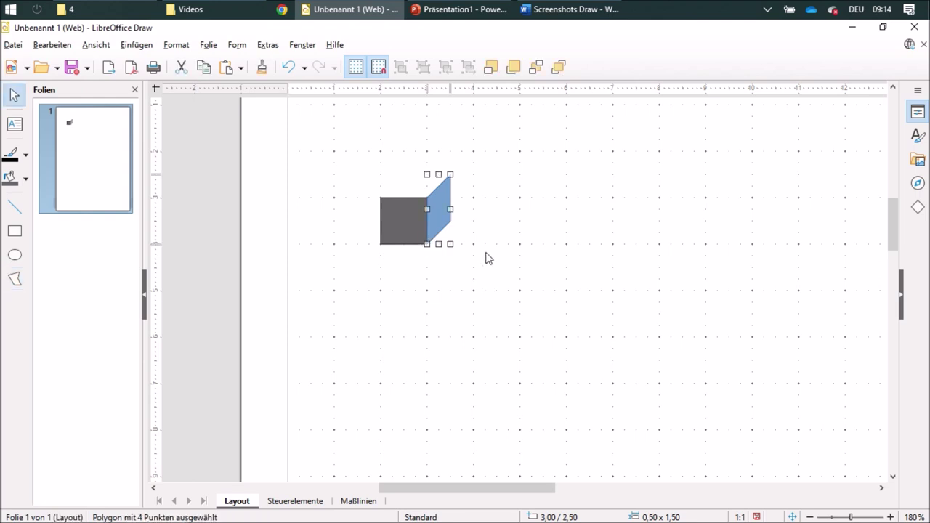
- Set both the outline and the fill of the right side face to black
left_click(27, 155)
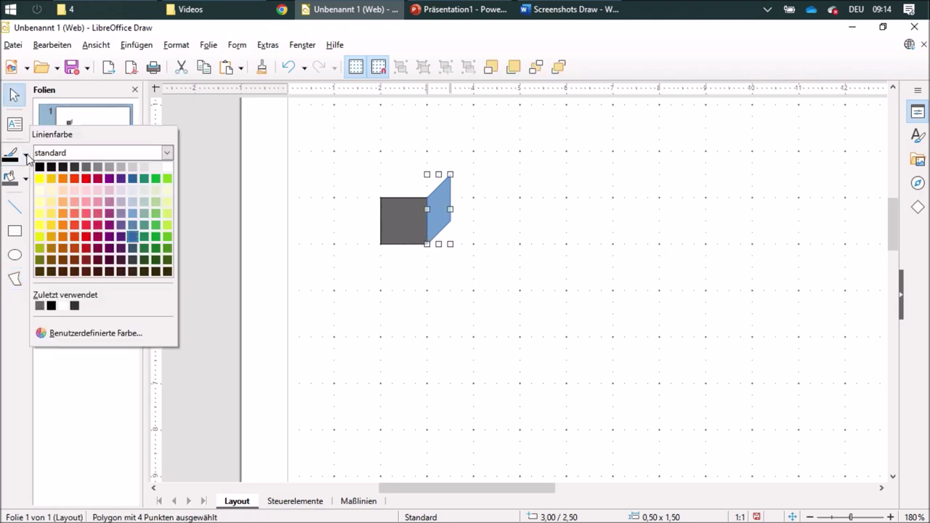
left_click(40, 166)
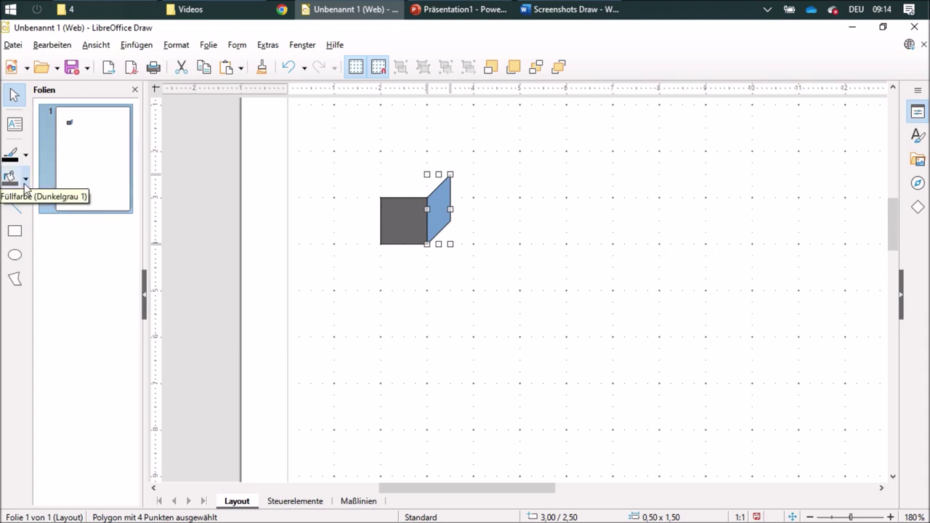
left_click(26, 180)
left_click(38, 190)
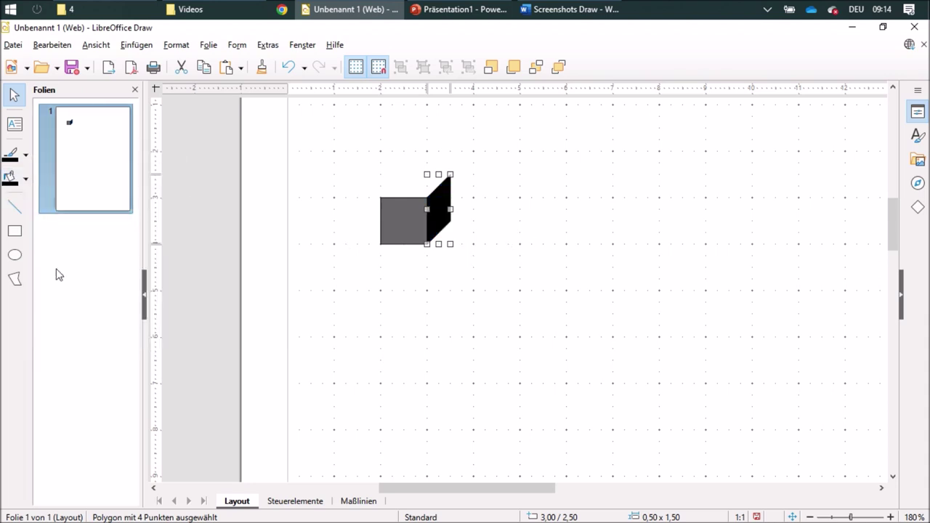
- Draw a filled four-point polygon 1.50 × 0.50 as the cube's top face, joining the square's top edge to the side face
left_click(16, 284)
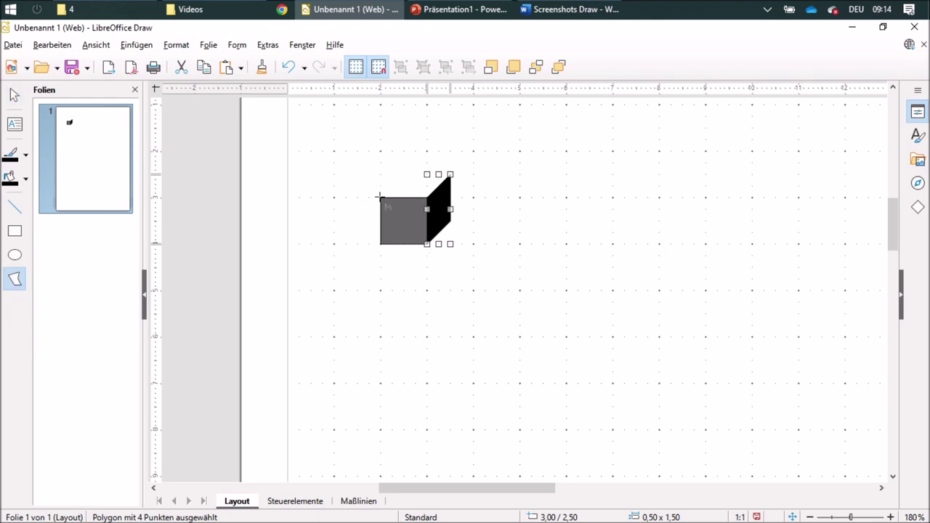
left_click_drag(379, 197, 427, 196)
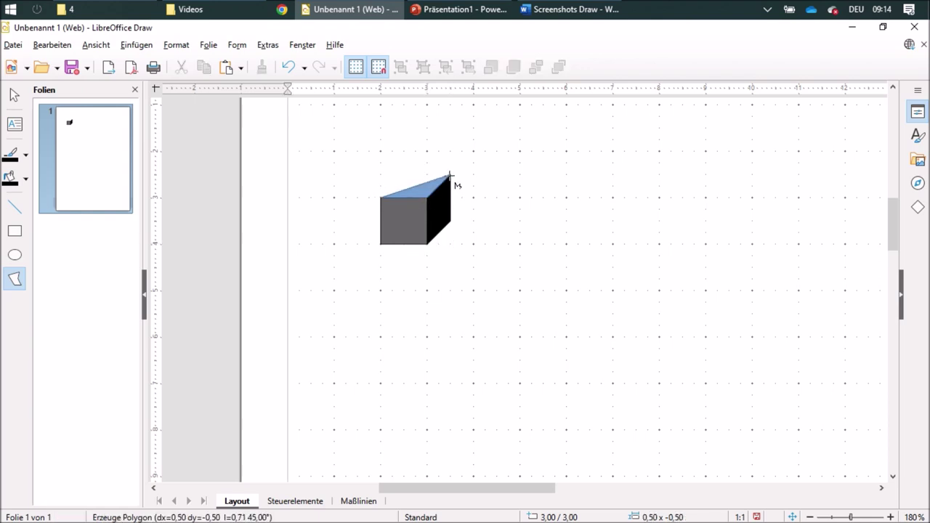
left_click(449, 175)
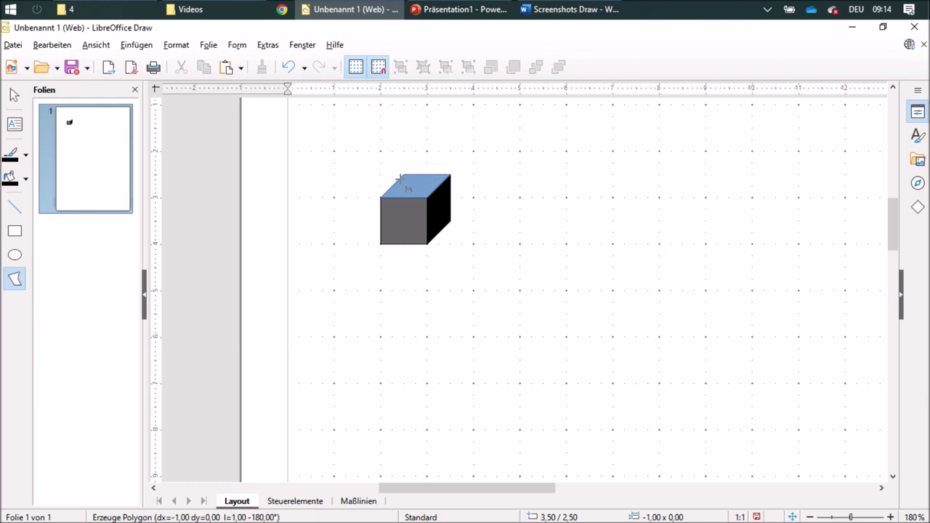
left_click(399, 175)
double_click(380, 197)
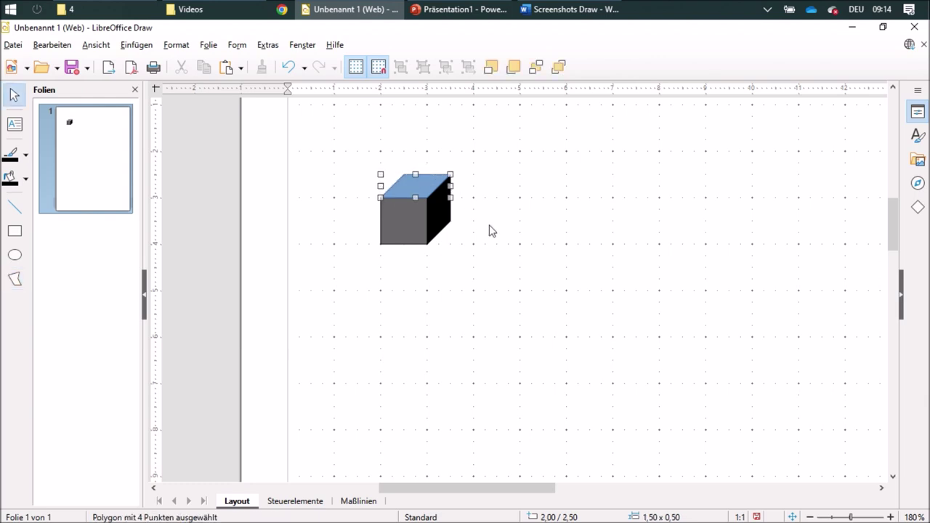
- Give the cube's top face a black outline and a white fill
left_click(26, 155)
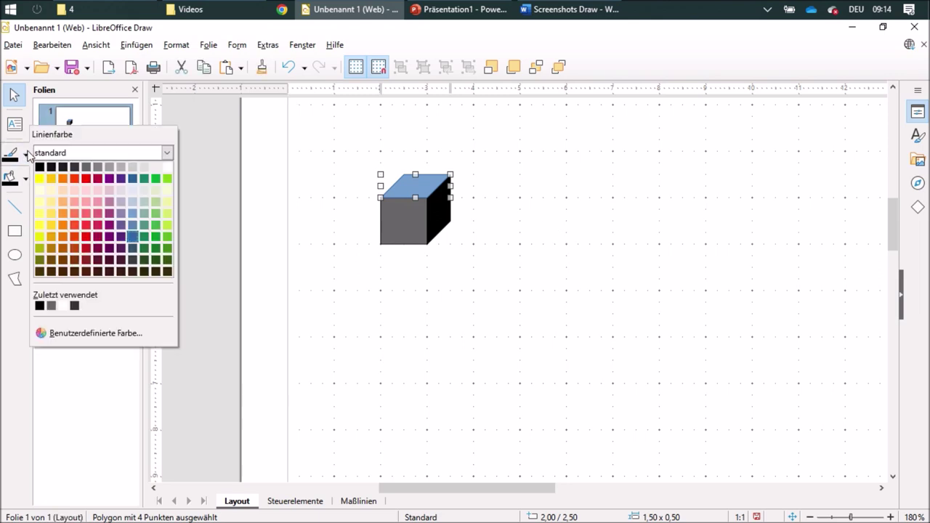
left_click(25, 180)
left_click(25, 180)
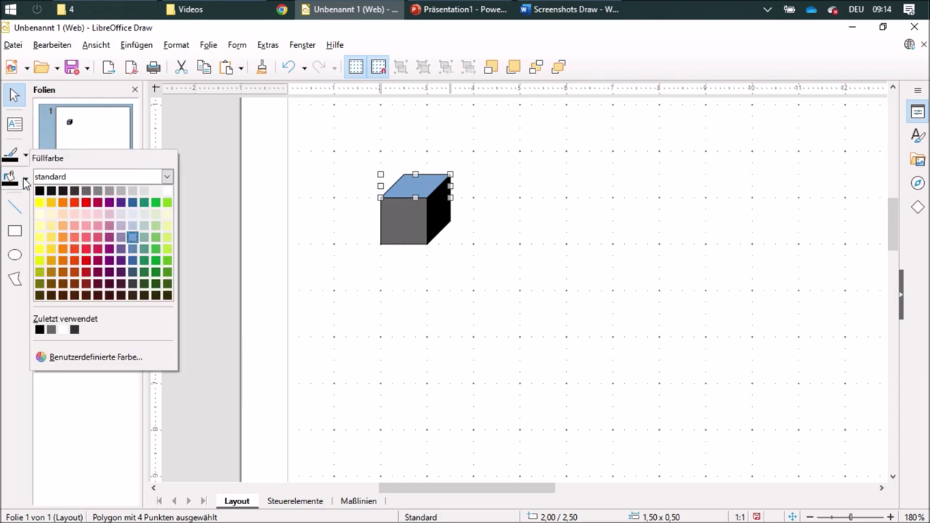
left_click(167, 190)
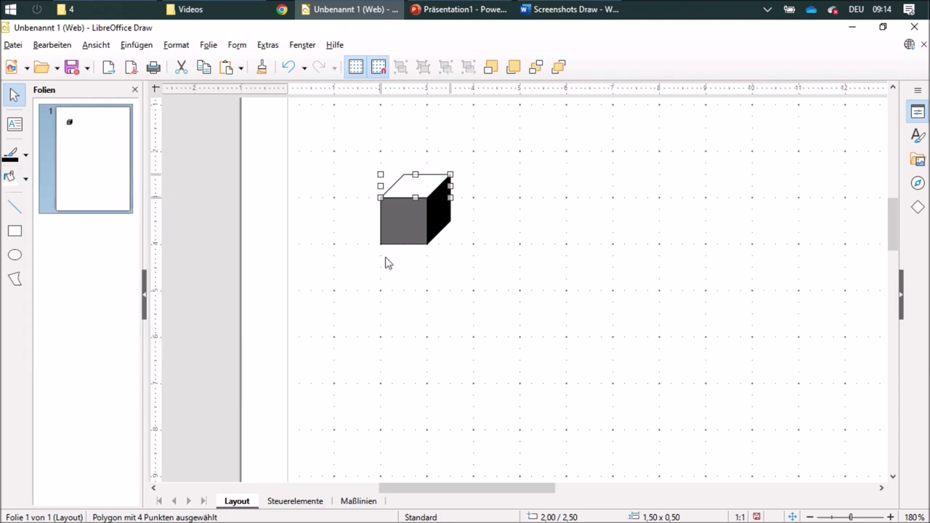
- Select the cube's three faces together and group them into a single object
scroll(362, 194, "up", 1)
left_click_drag(342, 195, 518, 318)
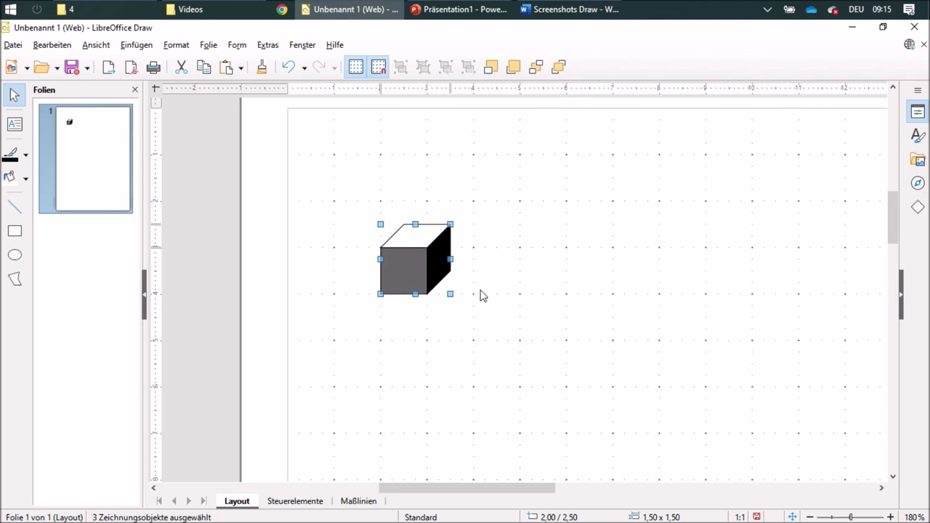
left_click(521, 299)
left_click(394, 266)
left_click(409, 237)
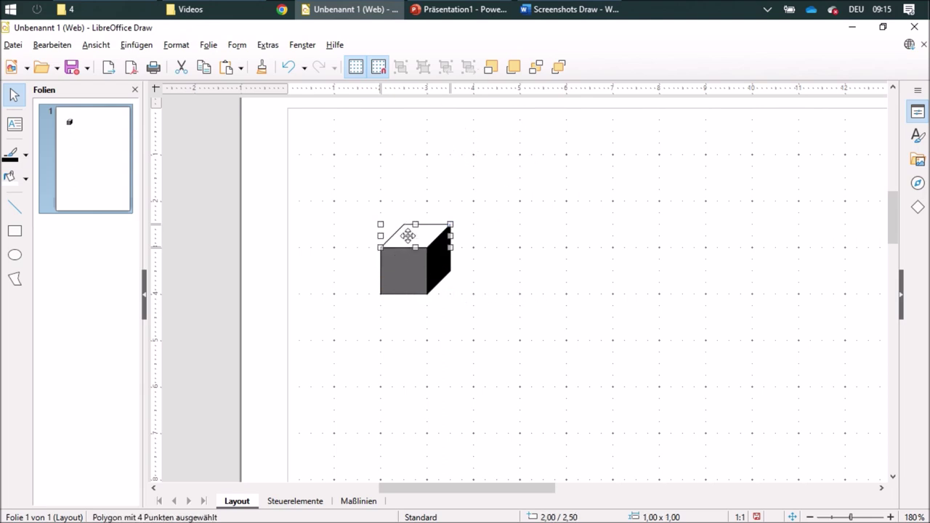
left_click_drag(338, 177, 523, 342)
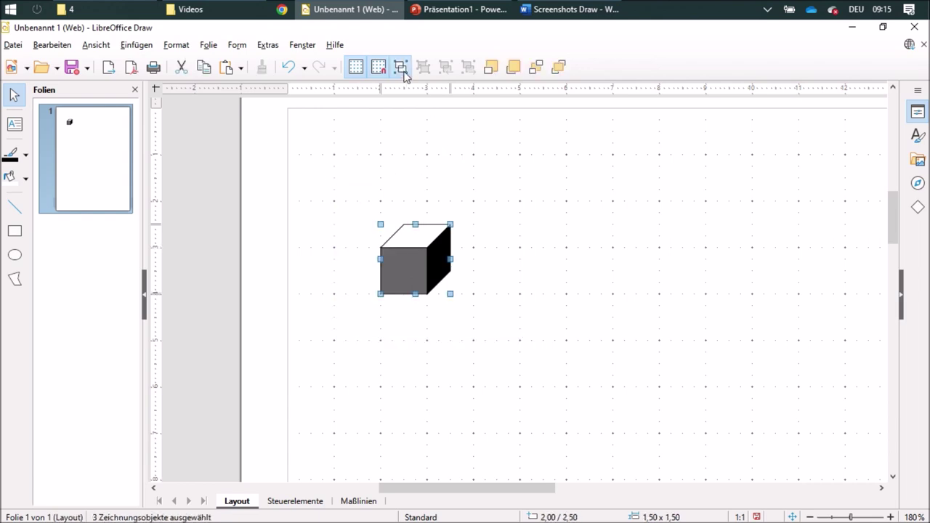
left_click(403, 71)
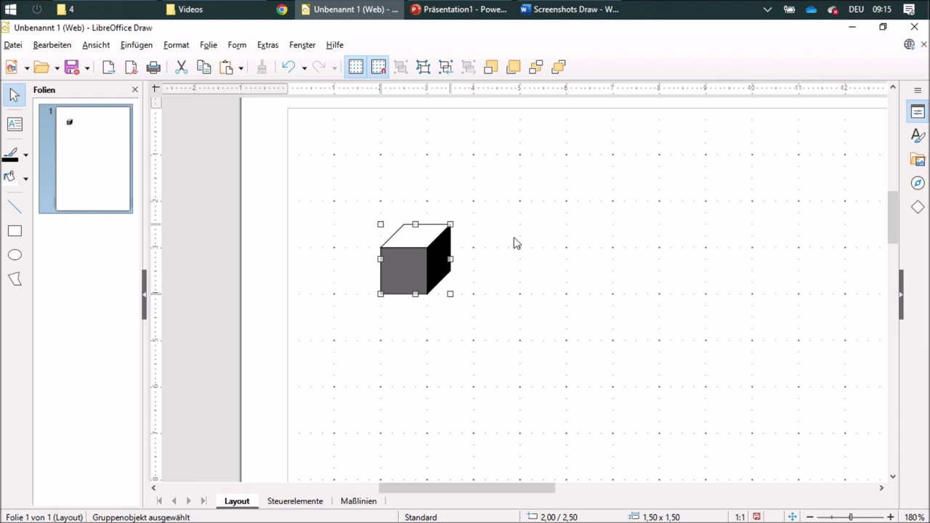
- Open the Gallery and add the grouped cube to its Mathematik theme
left_click(918, 161)
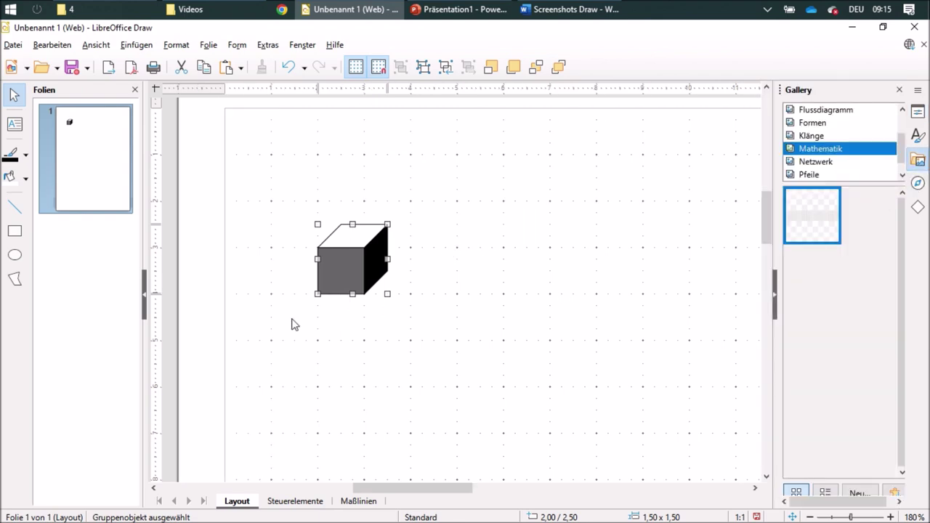
left_click(343, 266)
left_click_drag(343, 270, 834, 292)
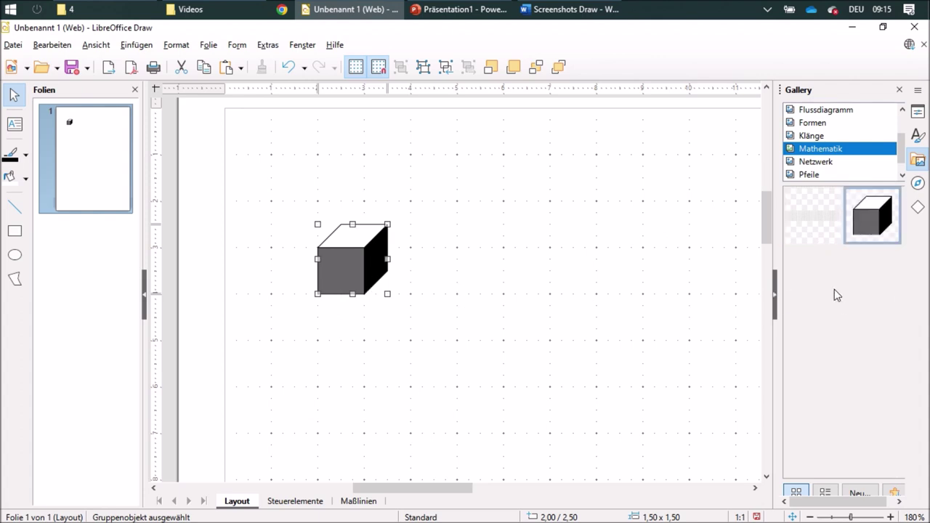
- Show the Mathematik theme as a list, retitle the new cube entry Würfel, and deselect the cube on the page
left_click(825, 492)
right_click(825, 222)
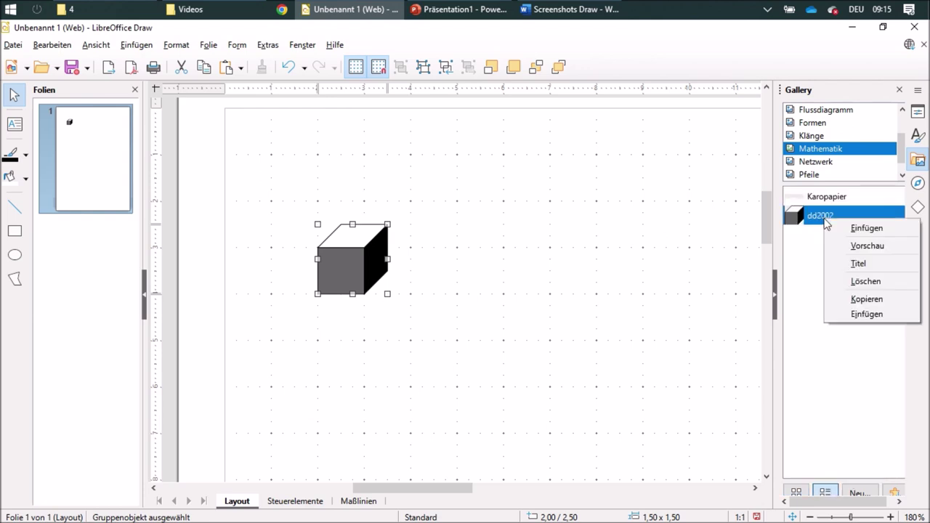
left_click(861, 265)
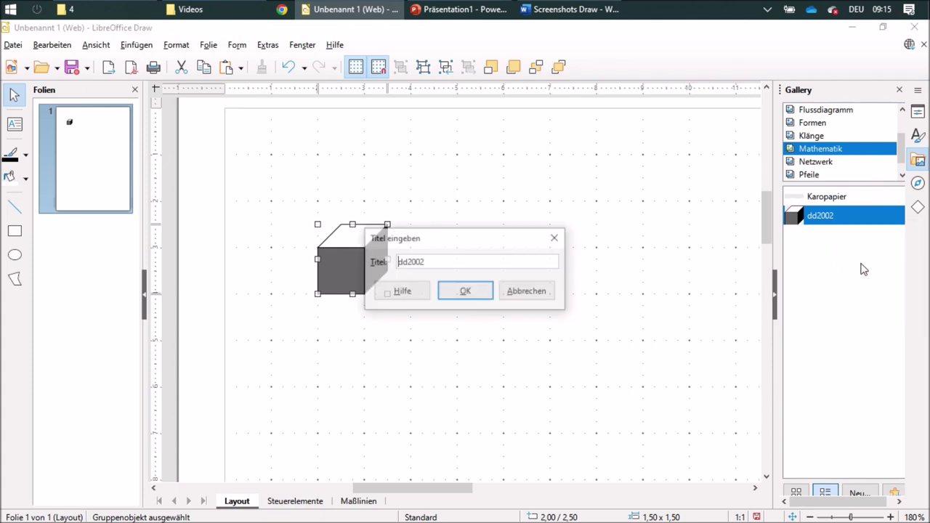
left_click_drag(425, 261, 338, 259)
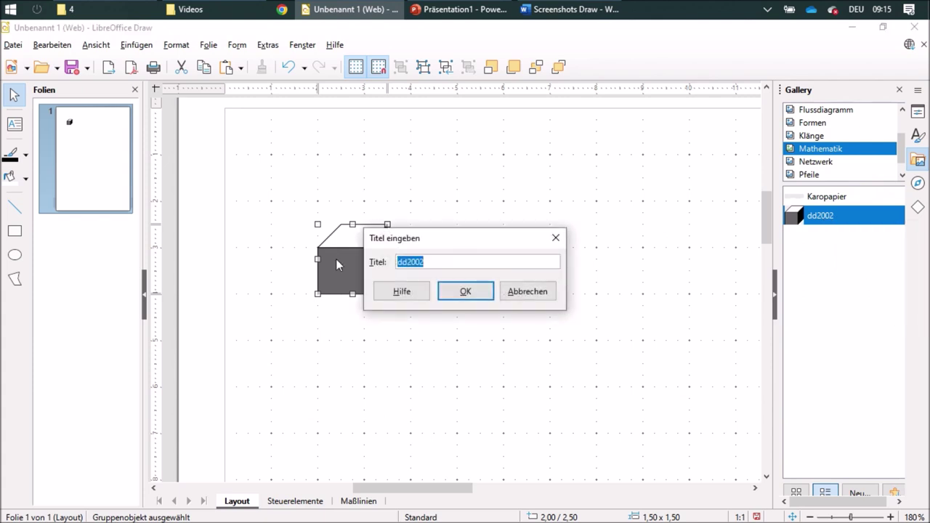
key("BackSpace")
type("Würfel")
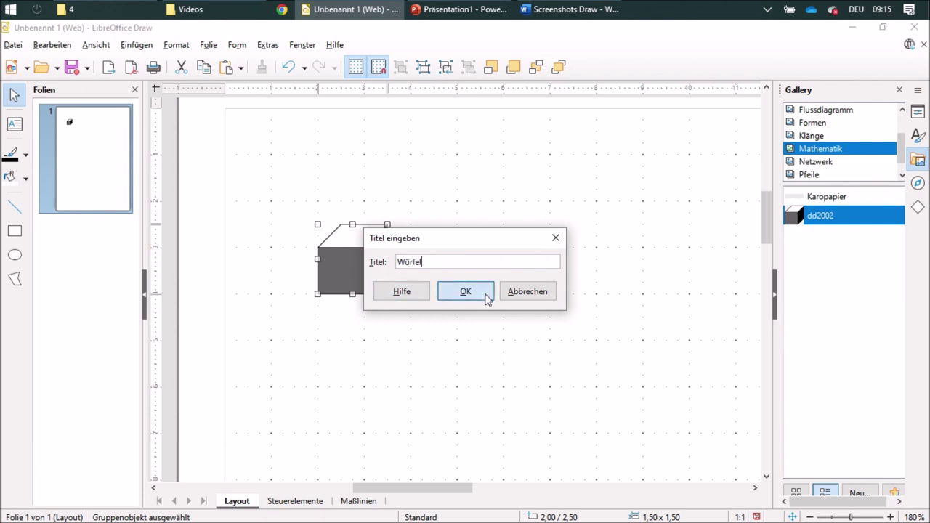
left_click(487, 296)
left_click(526, 293)
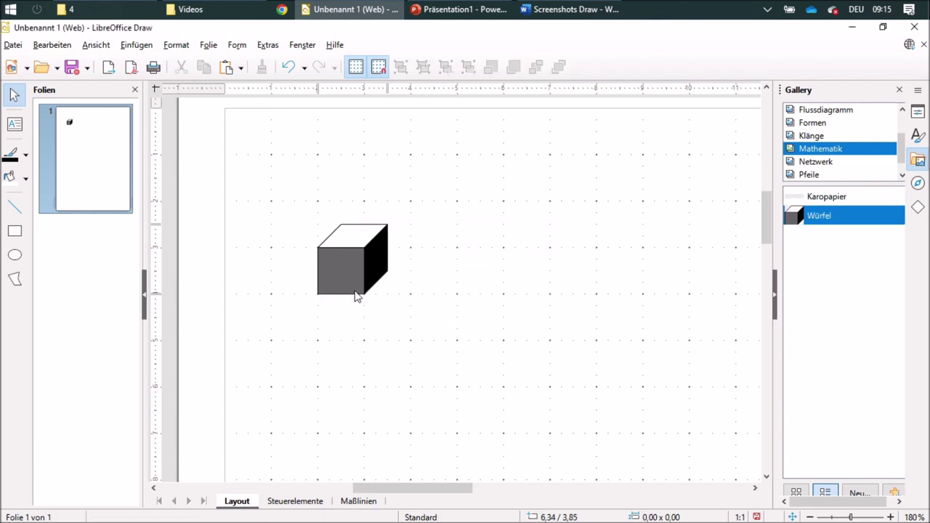
- Move the cube to position 5.00 / 2.50 and stack a copy of it directly on top at 5.00 / 1.50
scroll(470, 295, "up", 1)
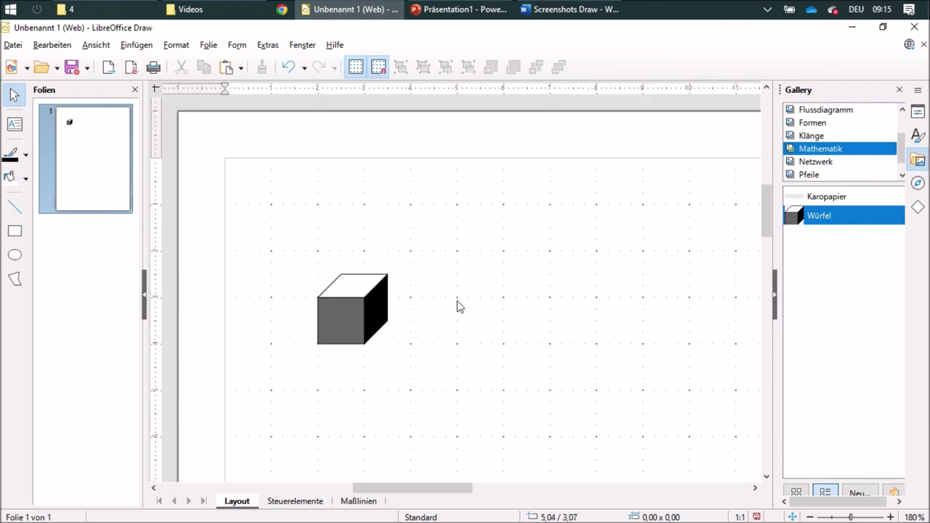
scroll(440, 306, "down", 2, "ctrl")
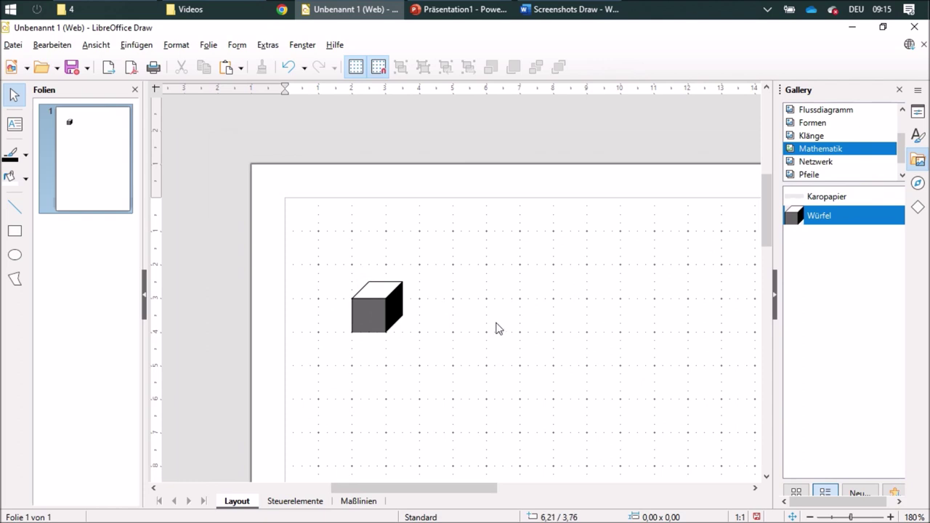
left_click_drag(375, 315, 475, 315)
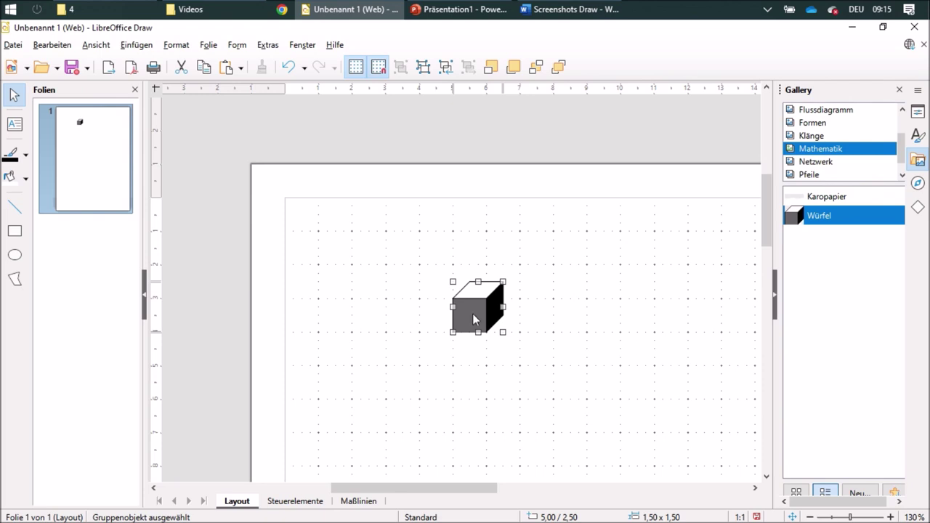
left_click_drag(473, 313, 472, 277, "ctrl")
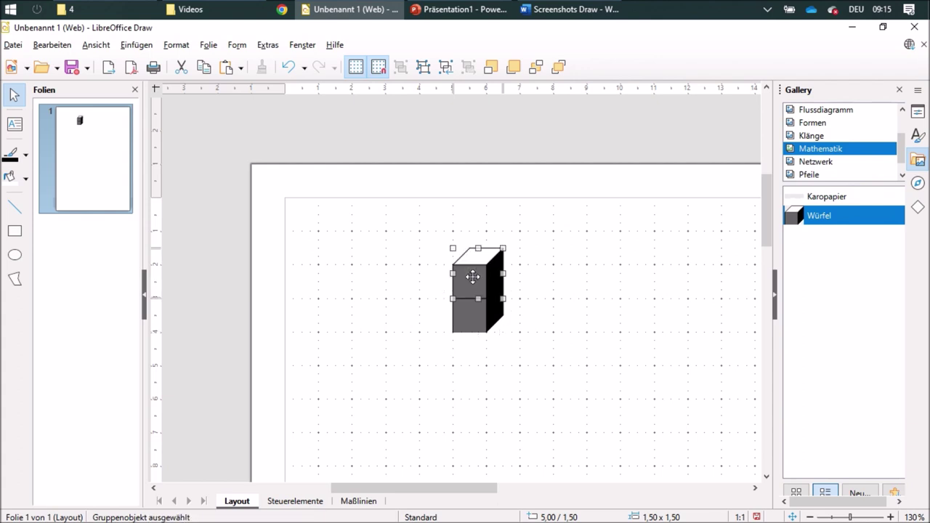
- Place a cube copy at 4.00 / 2.50 behind the stack and another at 6.00 / 2.50 behind the upper cube
left_click_drag(473, 278, 438, 313, "ctrl")
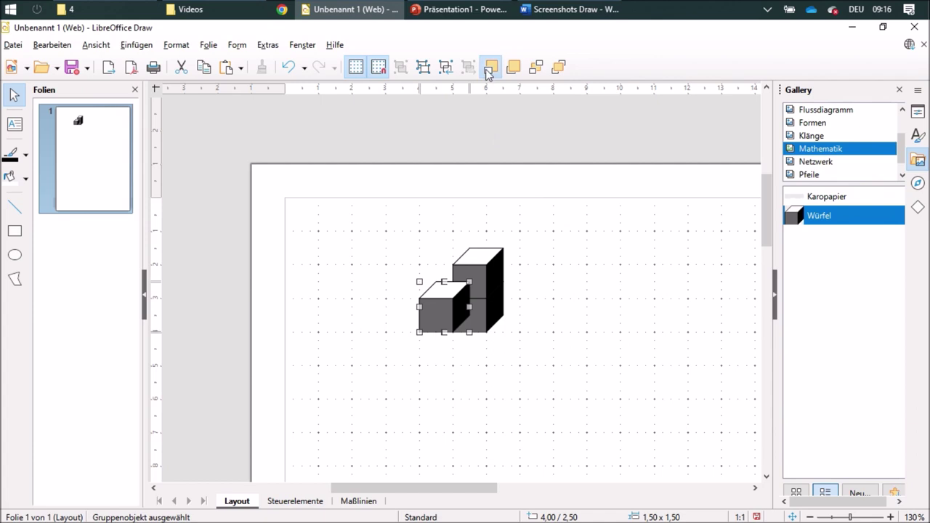
left_click(537, 70)
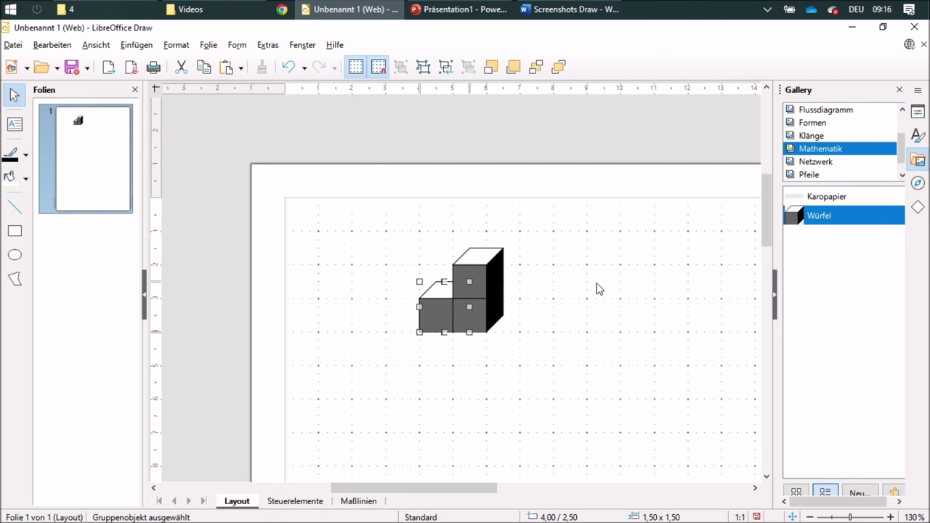
left_click(478, 274)
left_click_drag(478, 274, 514, 307)
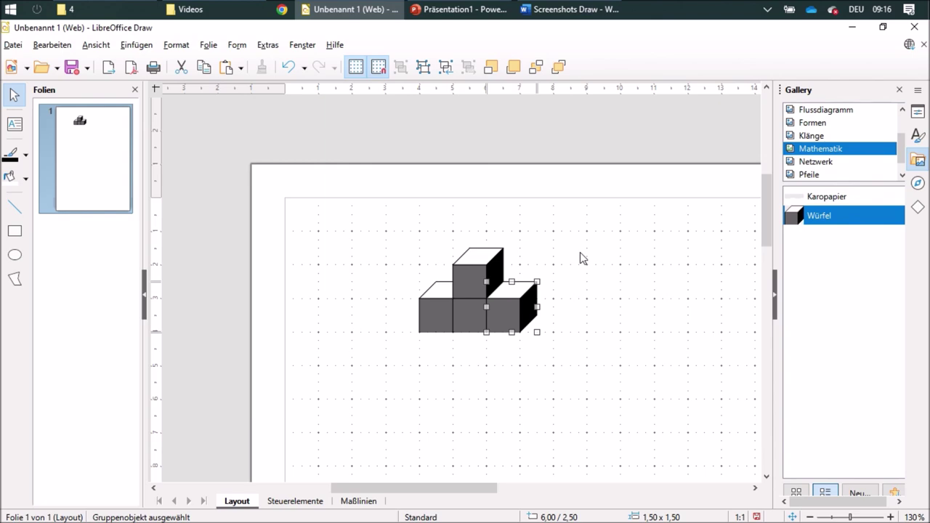
- Switch to the PowerPoint presentation Präsentation1
left_click(482, 10)
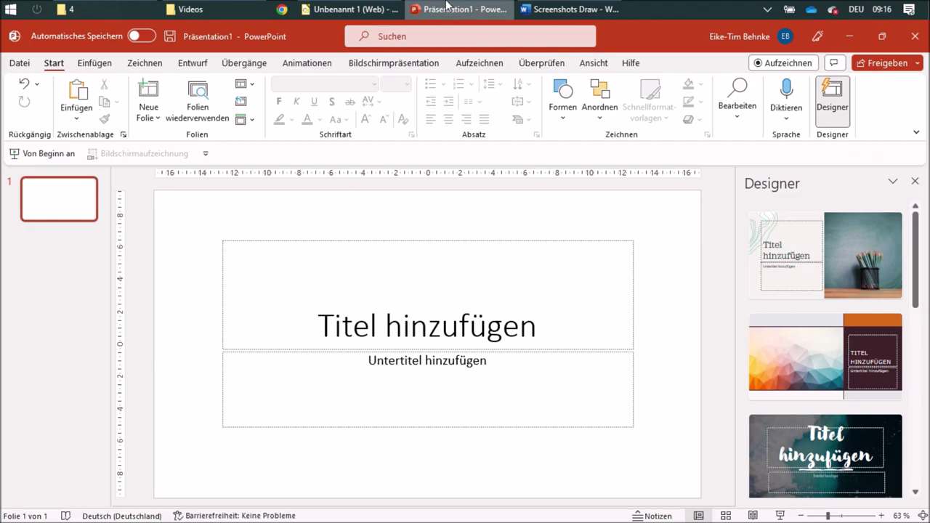
mouse_move(393, 29)
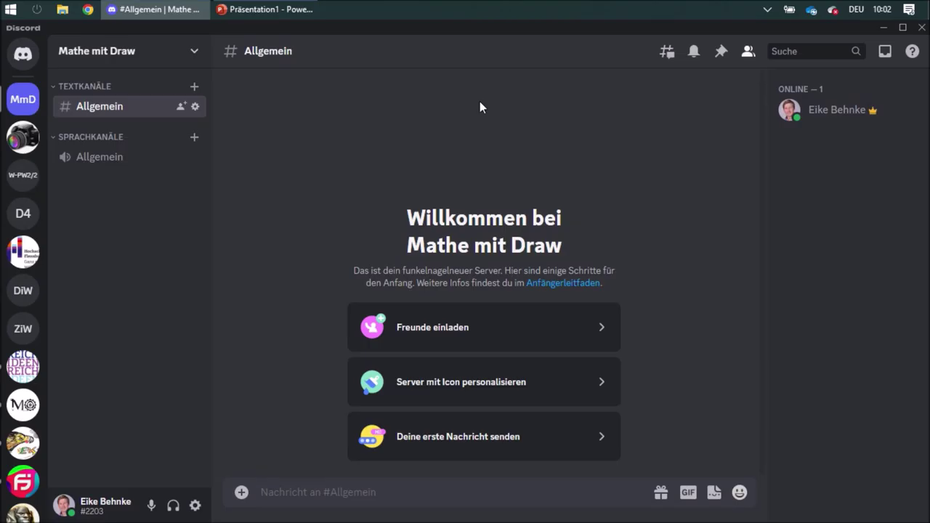